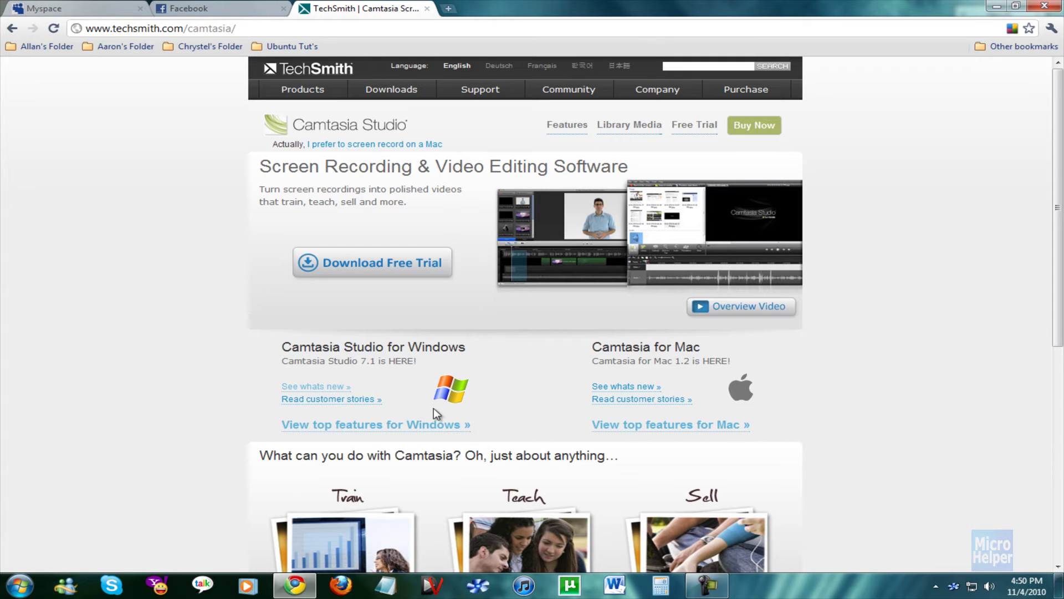
Check the installed programs list, then open the Snagit Tour page on techsmith.com
{"action": "left_click", "coordinate": [19, 586]}
{"action": "left_click", "coordinate": [71, 513]}
{"action": "scroll", "coordinate": [83, 471], "scroll_direction": "down", "scroll_amount": 5}
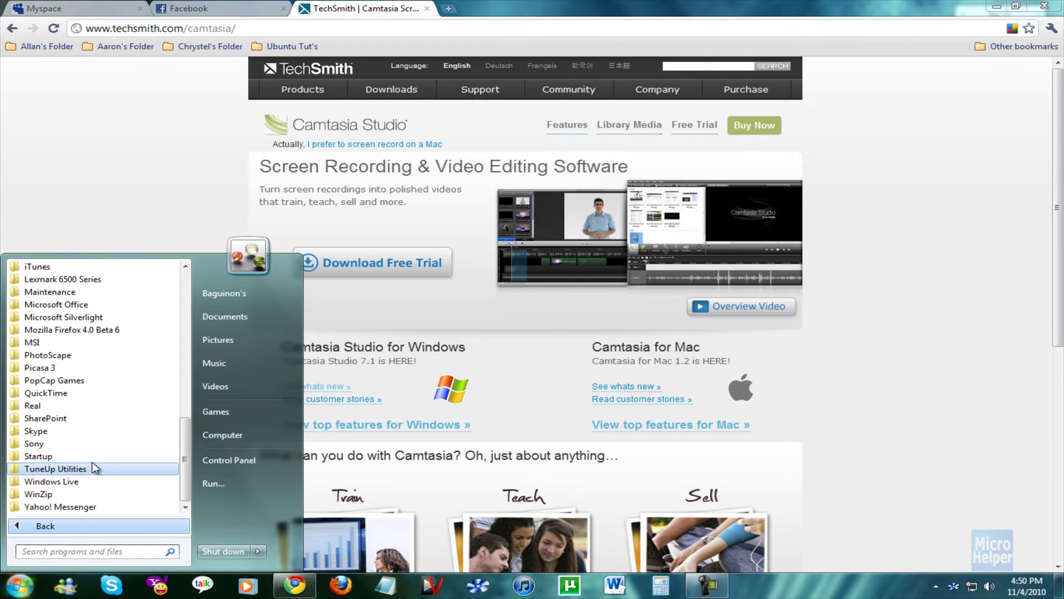
{"action": "left_click", "coordinate": [127, 239]}
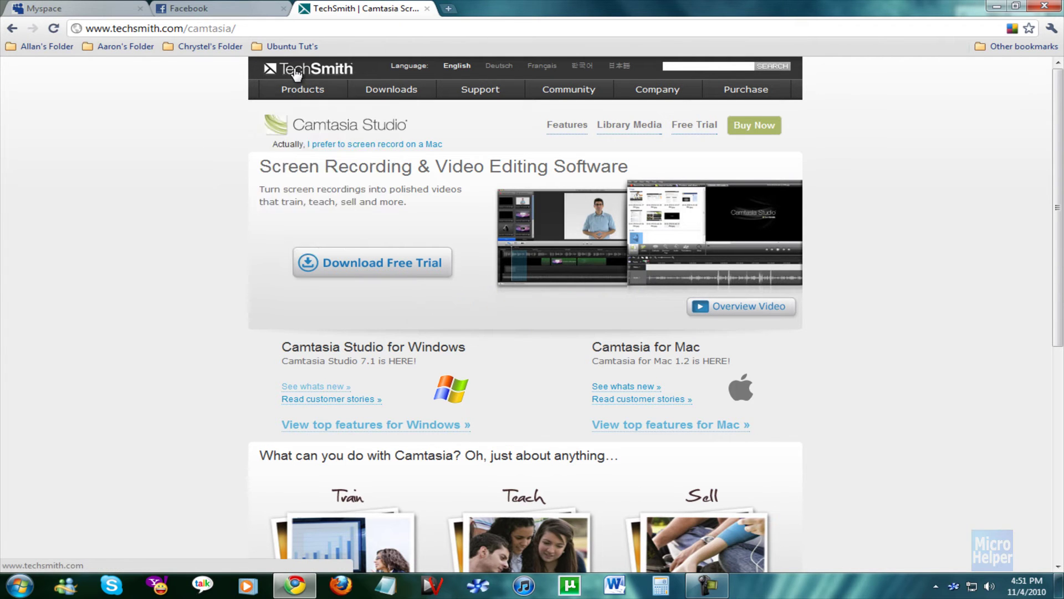
{"action": "left_click", "coordinate": [288, 109]}
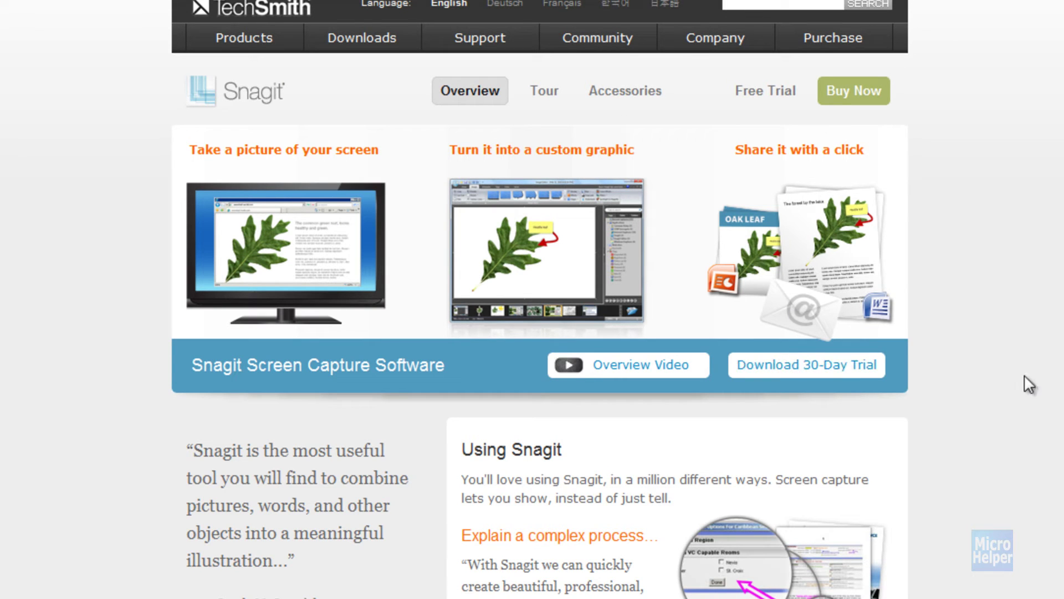
{"action": "left_click", "coordinate": [545, 90]}
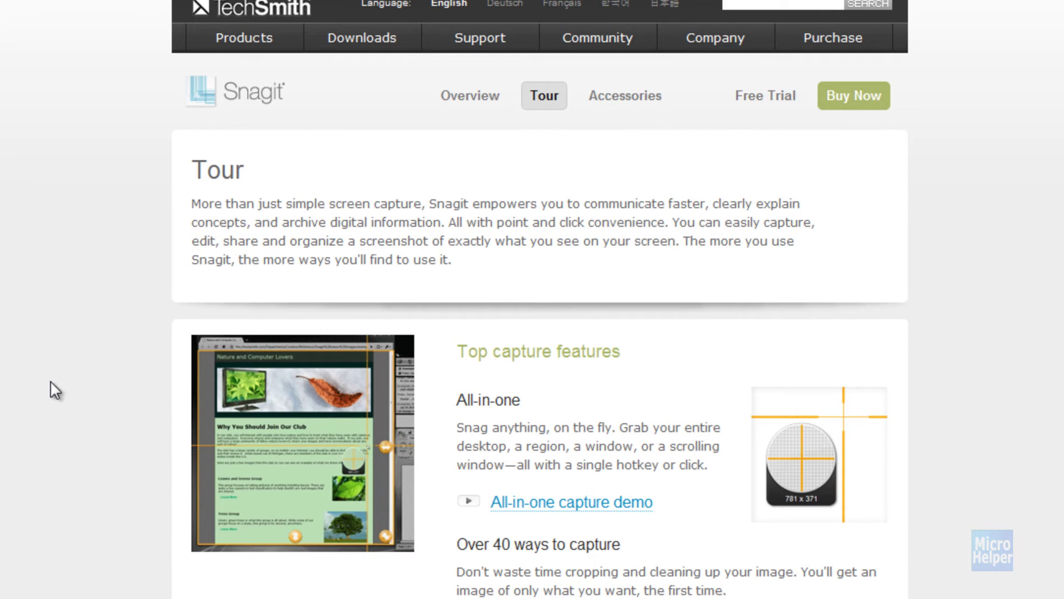
Scroll down through the Snagit Tour page's feature descriptions and back up
{"action": "scroll", "coordinate": [45, 387], "scroll_direction": "down", "scroll_amount": 4}
{"action": "scroll", "coordinate": [55, 385], "scroll_direction": "down", "scroll_amount": 6}
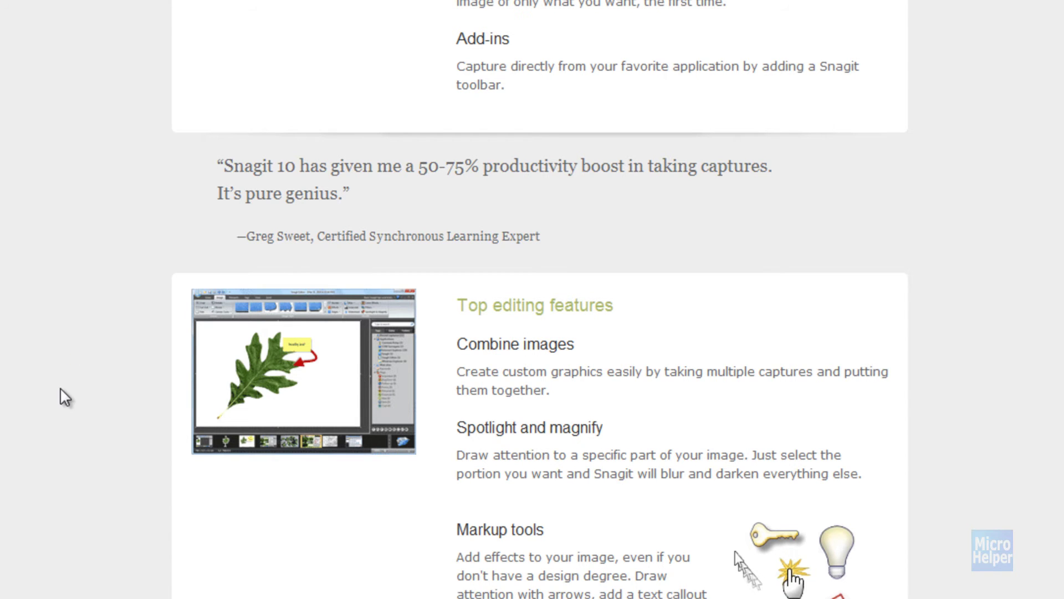
{"action": "scroll", "coordinate": [58, 397], "scroll_direction": "down", "scroll_amount": 5}
{"action": "scroll", "coordinate": [87, 422], "scroll_direction": "down", "scroll_amount": 3}
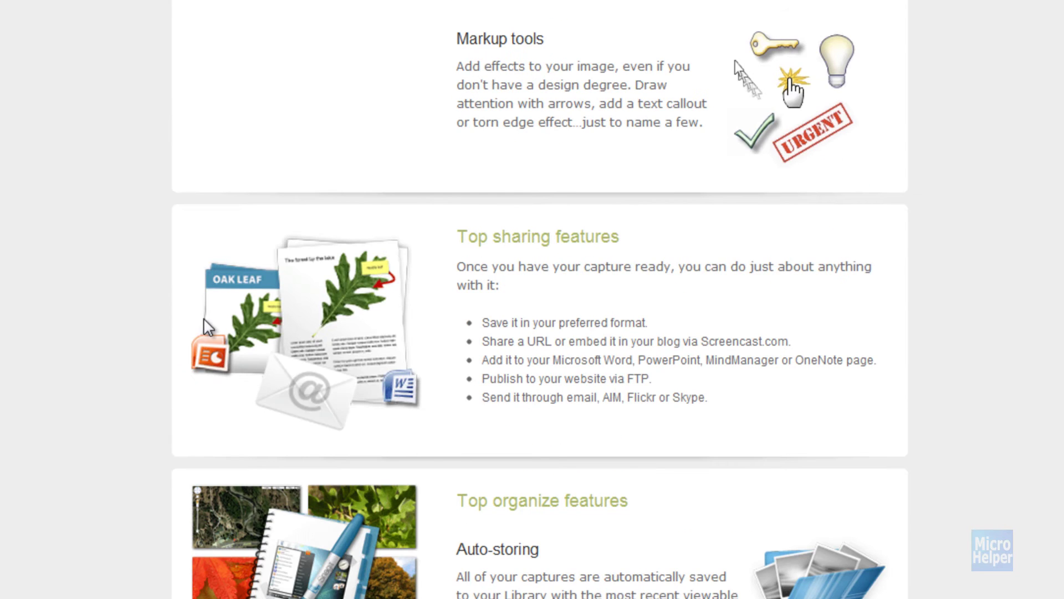
{"action": "scroll", "coordinate": [86, 497], "scroll_direction": "down", "scroll_amount": 8}
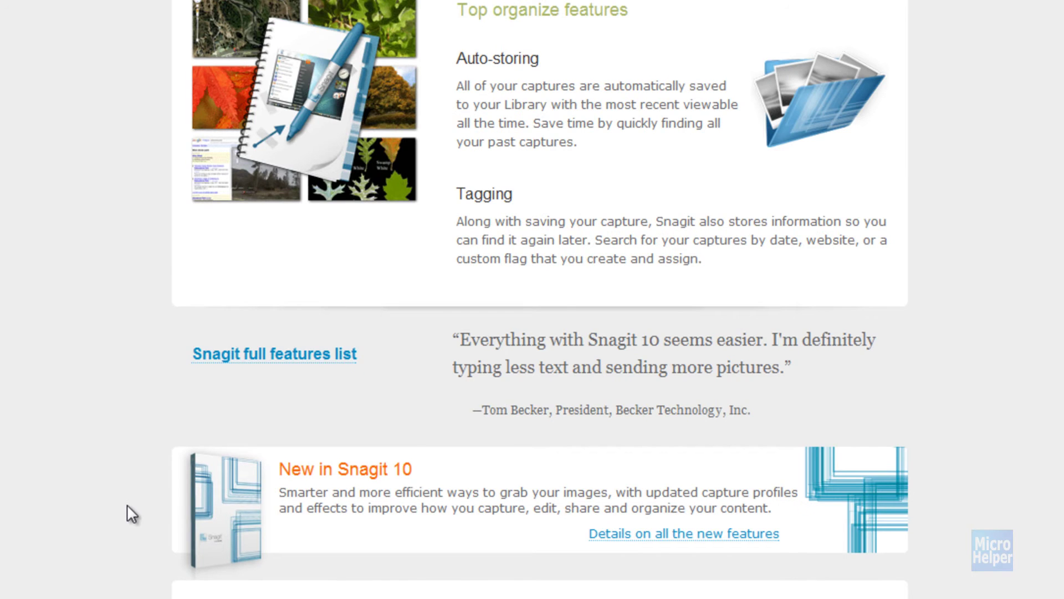
{"action": "scroll", "coordinate": [86, 497], "scroll_direction": "up", "scroll_amount": 3}
{"action": "scroll", "coordinate": [127, 504], "scroll_direction": "up", "scroll_amount": 18}
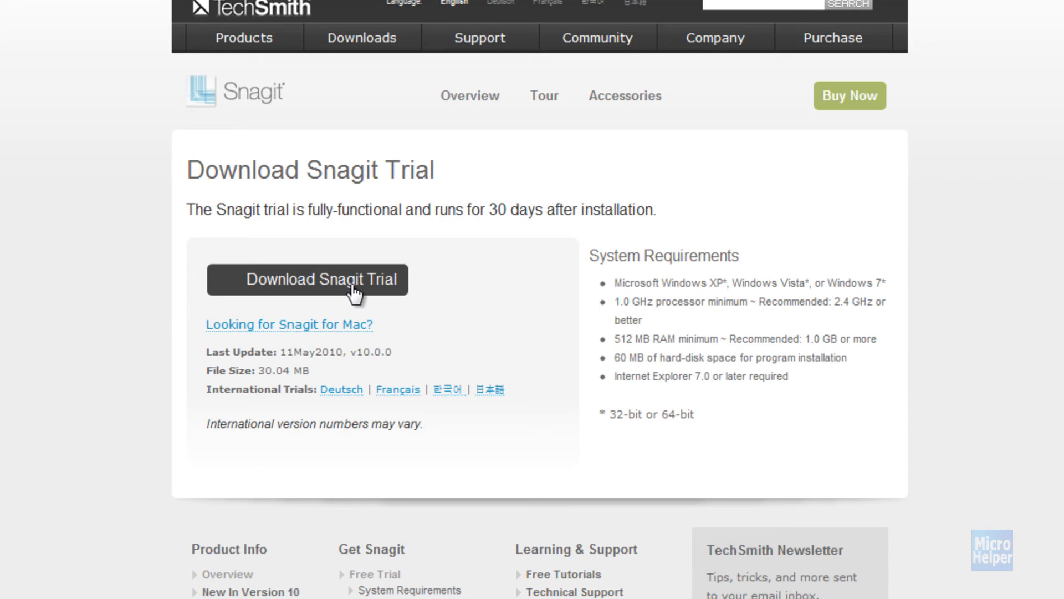
Download snagit.exe, keep it despite the warning, and run it to install the trial
{"action": "left_click", "coordinate": [352, 287]}
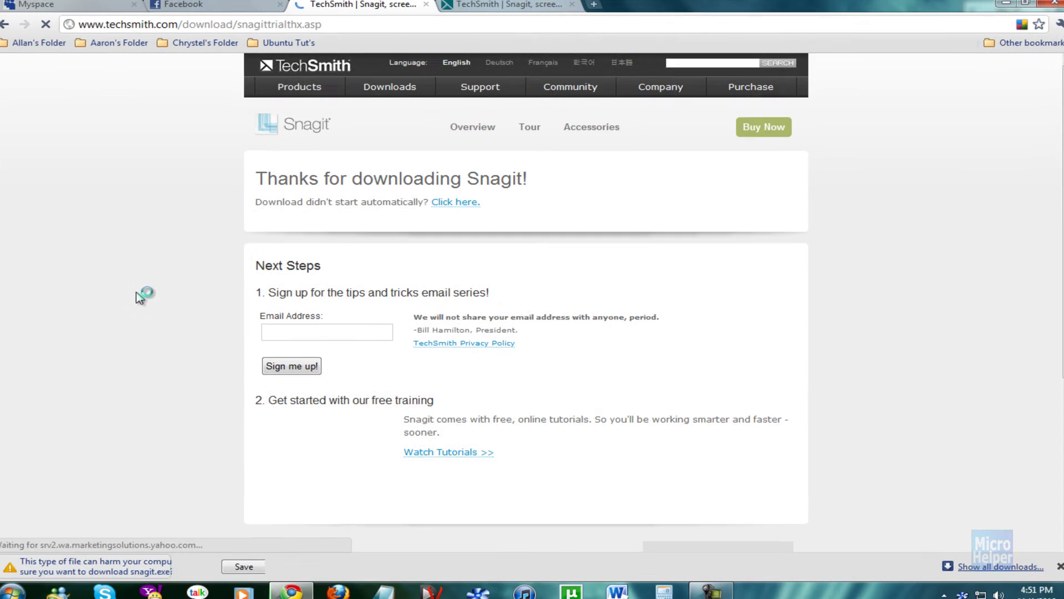
{"action": "left_click", "coordinate": [249, 558]}
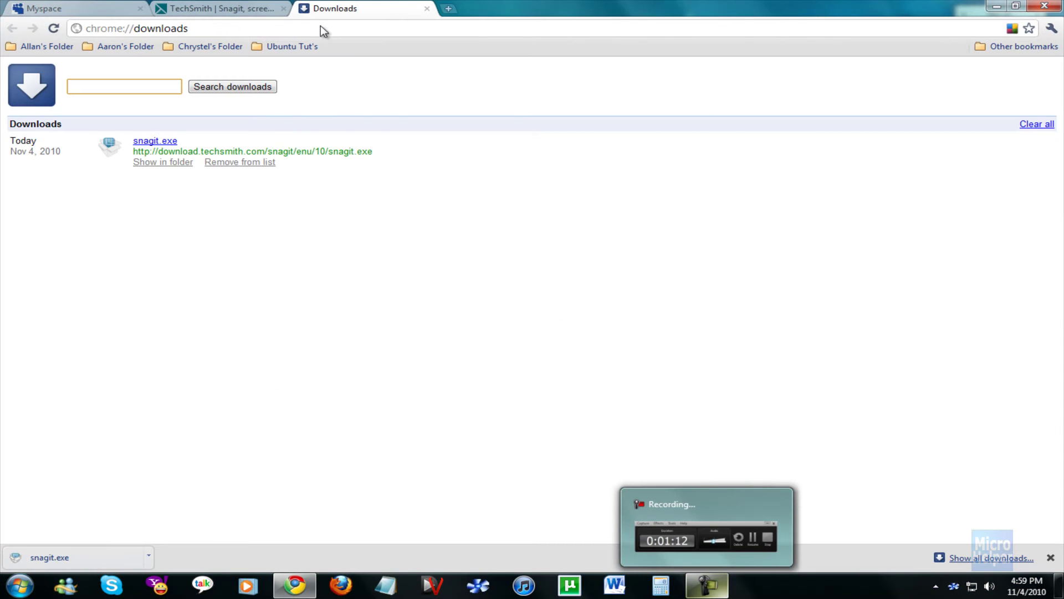
{"action": "left_click", "coordinate": [475, 352]}
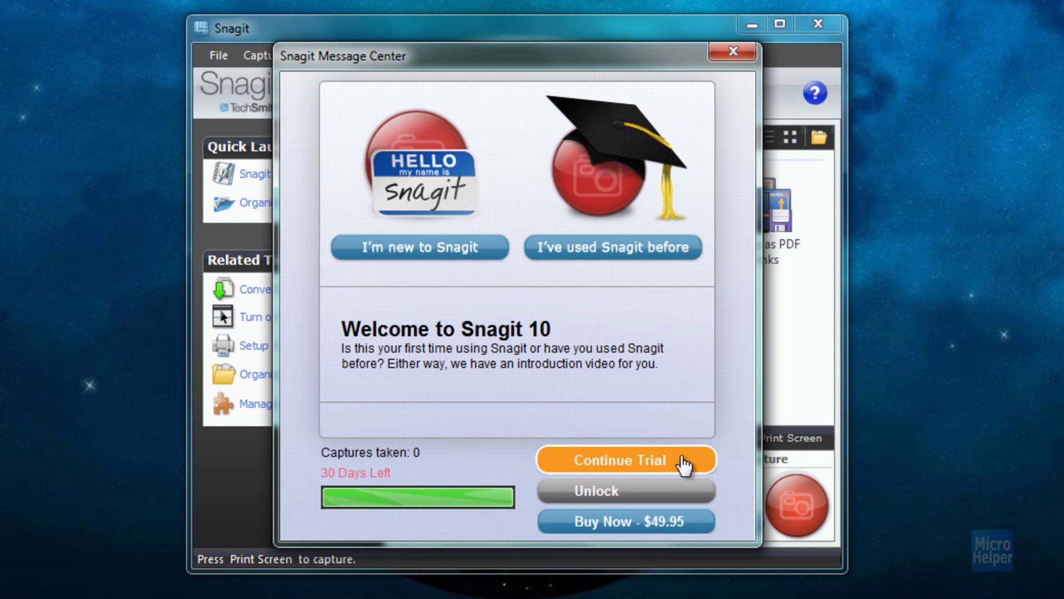
Choose Continue Trial in the Snagit Message Center
{"action": "left_click", "coordinate": [683, 465]}
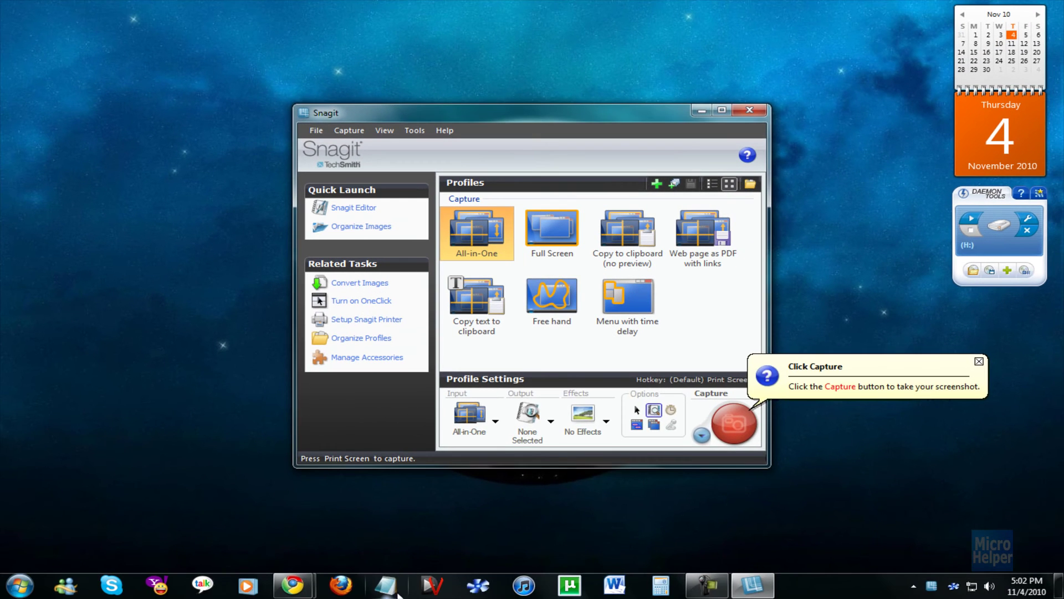
Move the Notepad window aside and bring the TechSmith Snagit web page to front
{"action": "left_click", "coordinate": [397, 592]}
{"action": "mouse_move", "coordinate": [323, 407]}
{"action": "left_mouse_down"}
{"action": "mouse_move", "coordinate": [274, 400]}
{"action": "mouse_move", "coordinate": [241, 367]}
{"action": "mouse_move", "coordinate": [218, 401]}
{"action": "left_mouse_up"}
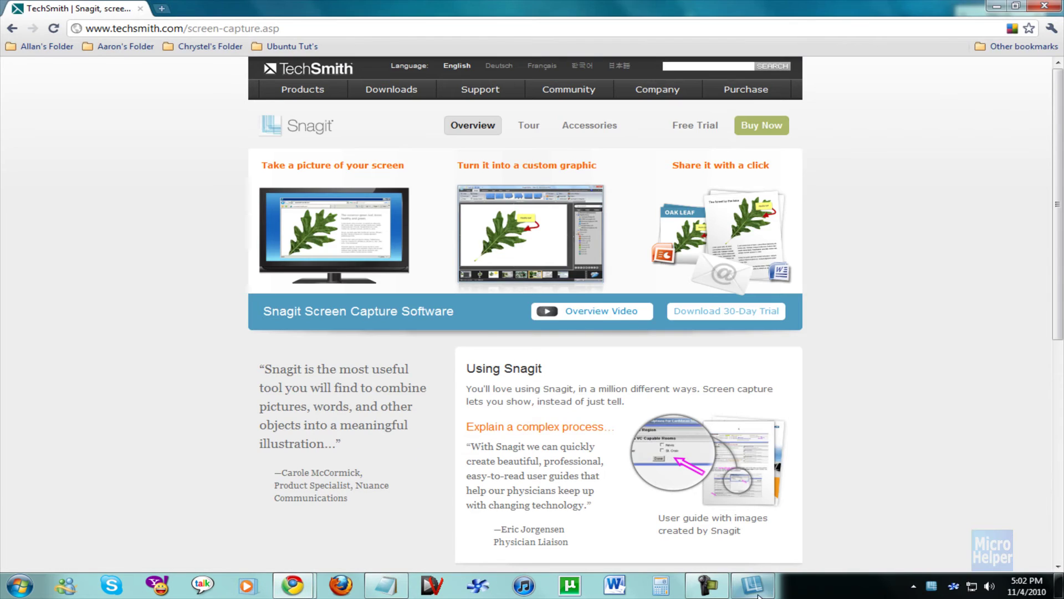
{"action": "left_click", "coordinate": [752, 585]}
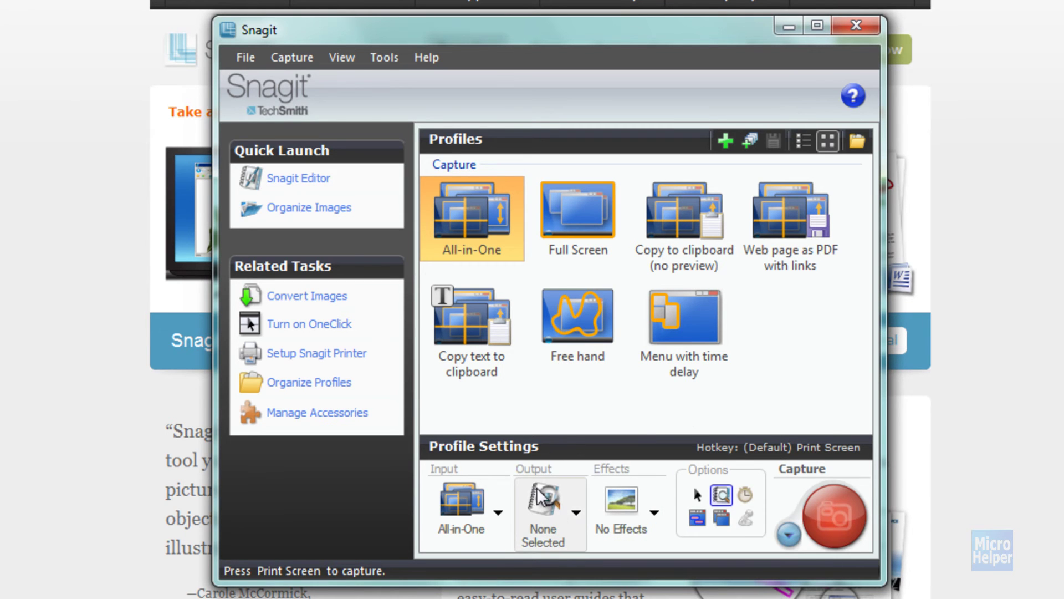
Select the All-in-One profile, set capture input to Window, and start capturing
{"action": "left_click", "coordinate": [555, 247]}
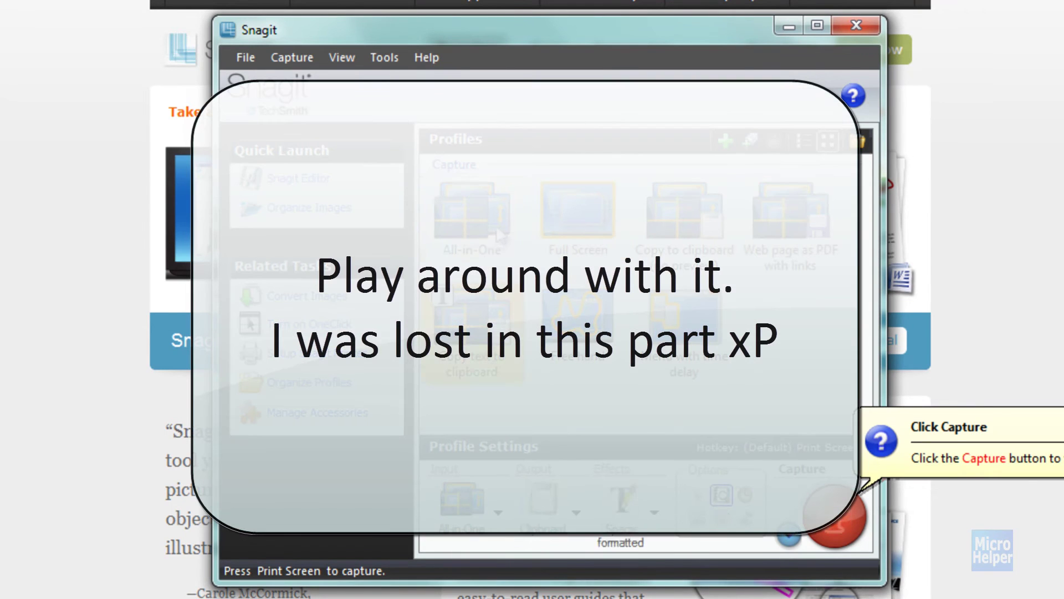
{"action": "left_click", "coordinate": [499, 236]}
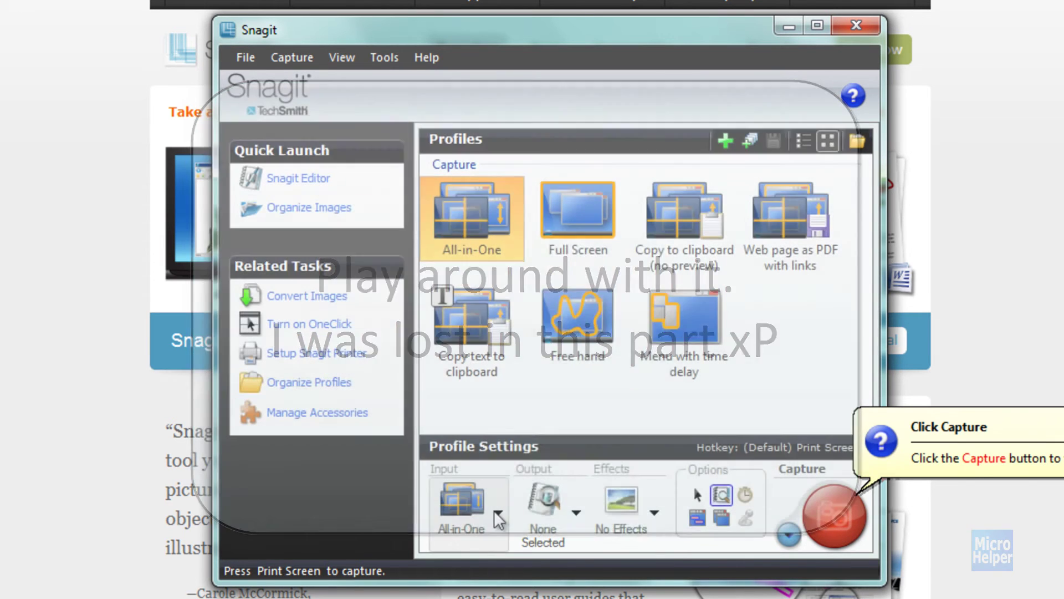
{"action": "left_click", "coordinate": [497, 514]}
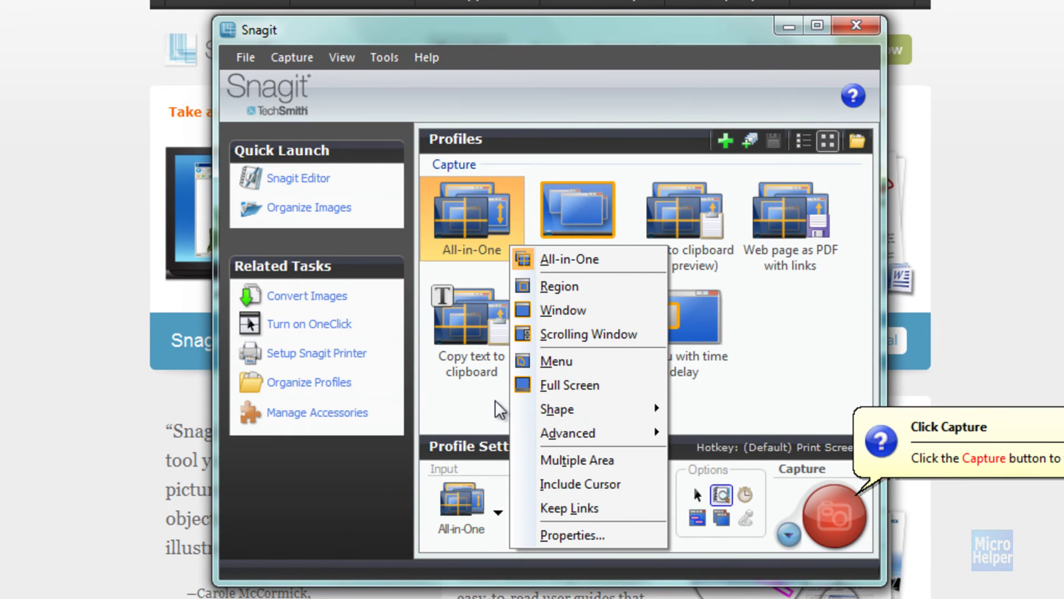
{"action": "left_click", "coordinate": [564, 312]}
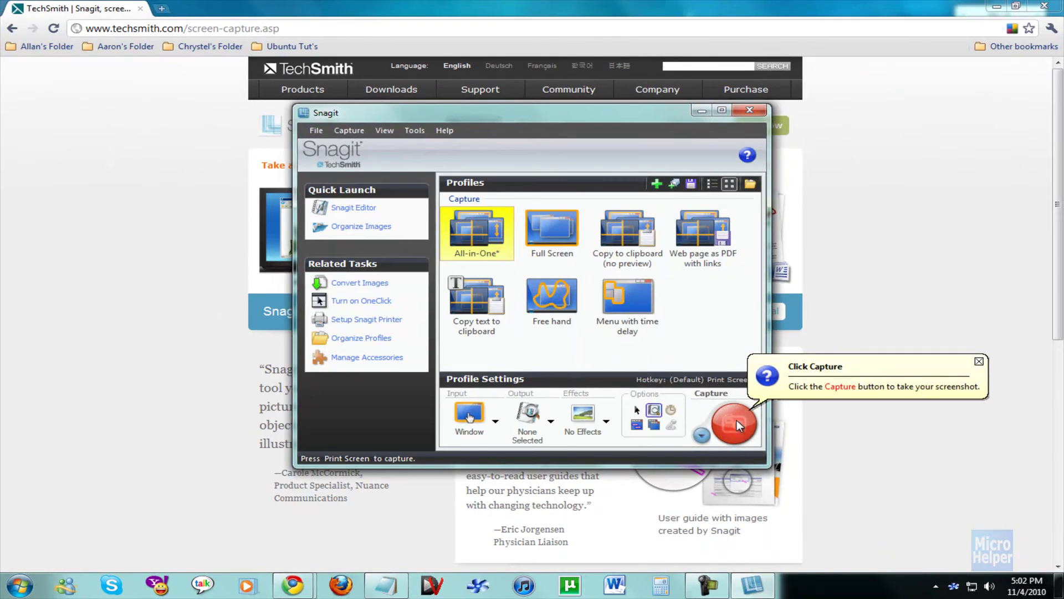
{"action": "left_click", "coordinate": [736, 423]}
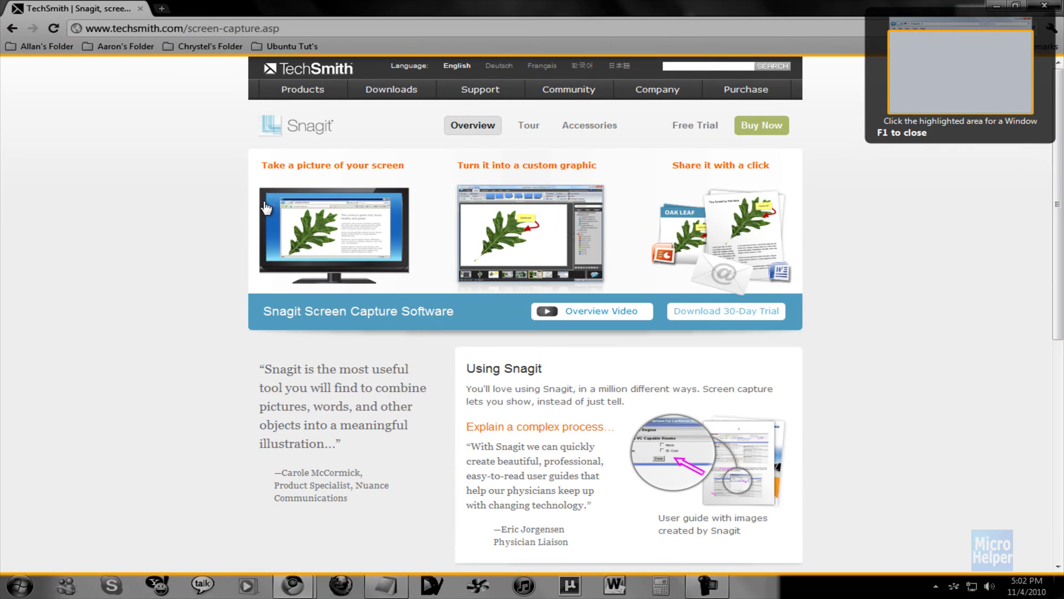
Finish the window capture, minimize Chrome, and maximize the Snagit Editor window
{"action": "key", "text": "Escape"}
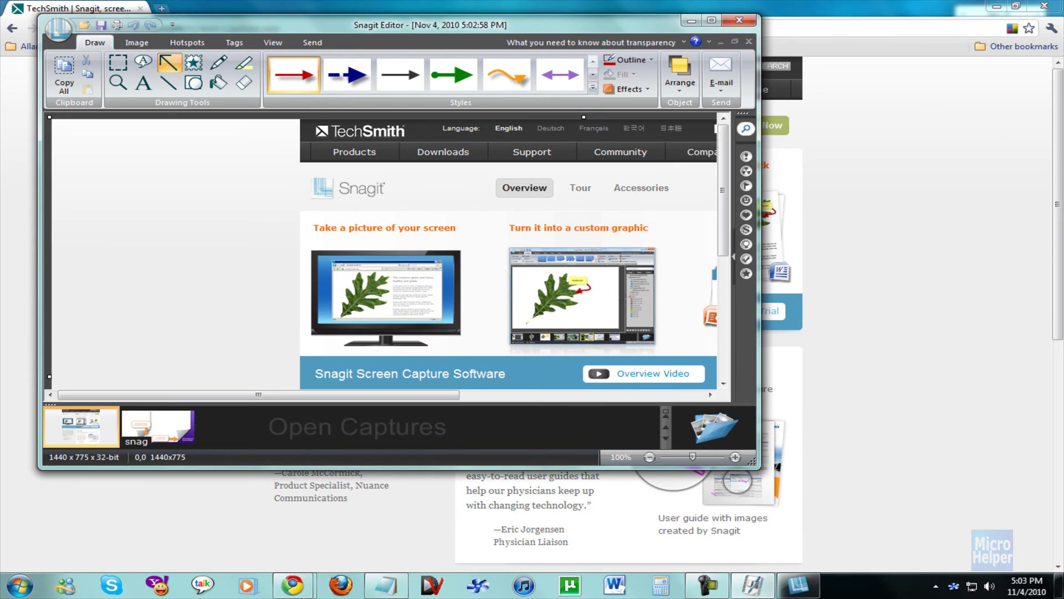
{"action": "left_click", "coordinate": [996, 5]}
{"action": "left_click_drag", "start_coordinate": [531, 22], "coordinate": [611, 44]}
{"action": "double_click", "coordinate": [611, 45]}
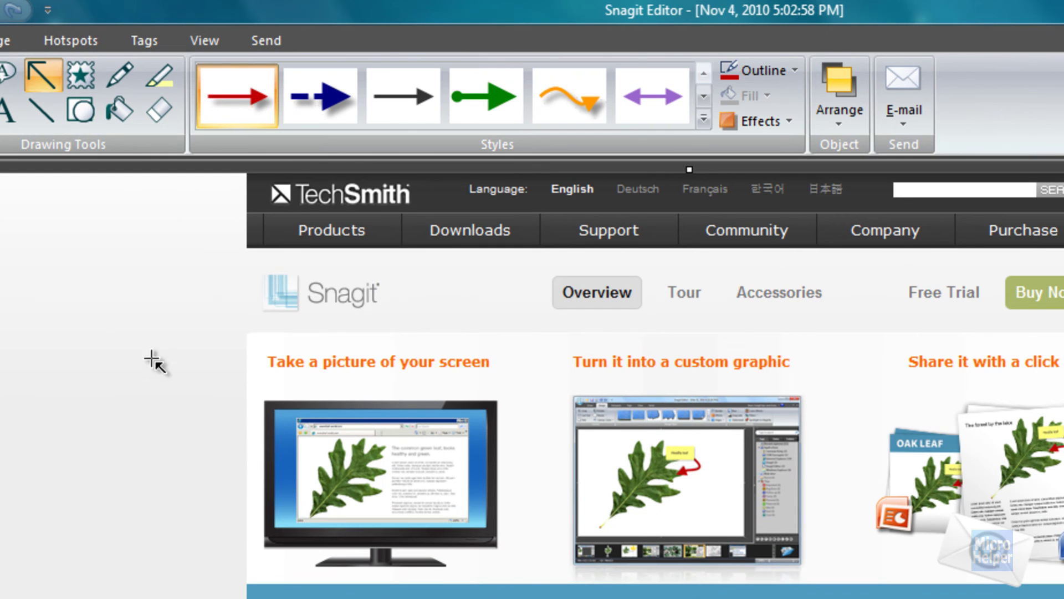
Draw two blue dashed arrows, one to the monitor stand and one in the left margin
{"action": "left_click", "coordinate": [304, 117]}
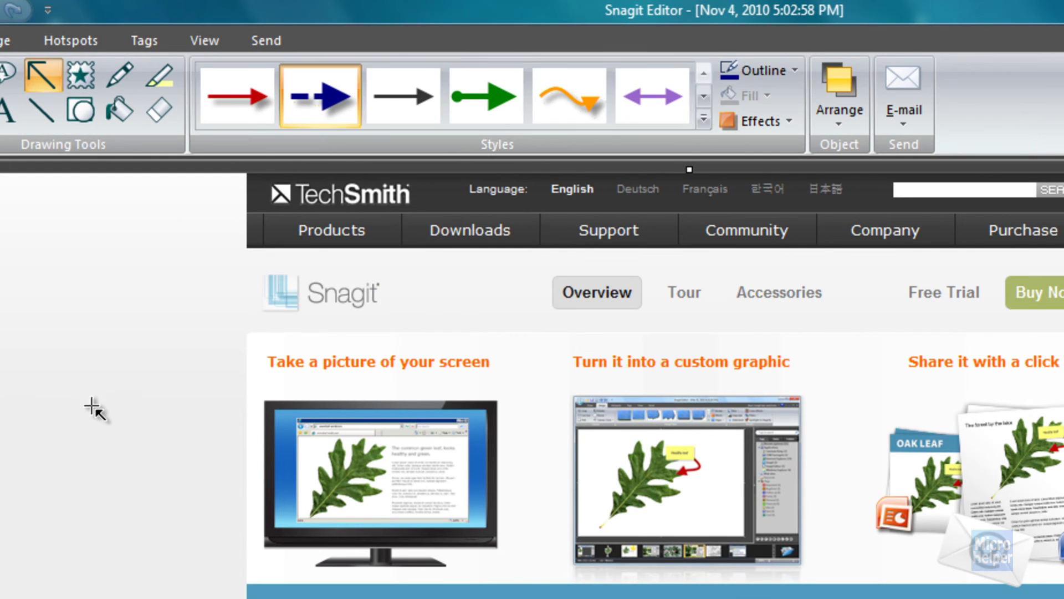
{"action": "left_click_drag", "start_coordinate": [199, 403], "coordinate": [379, 549]}
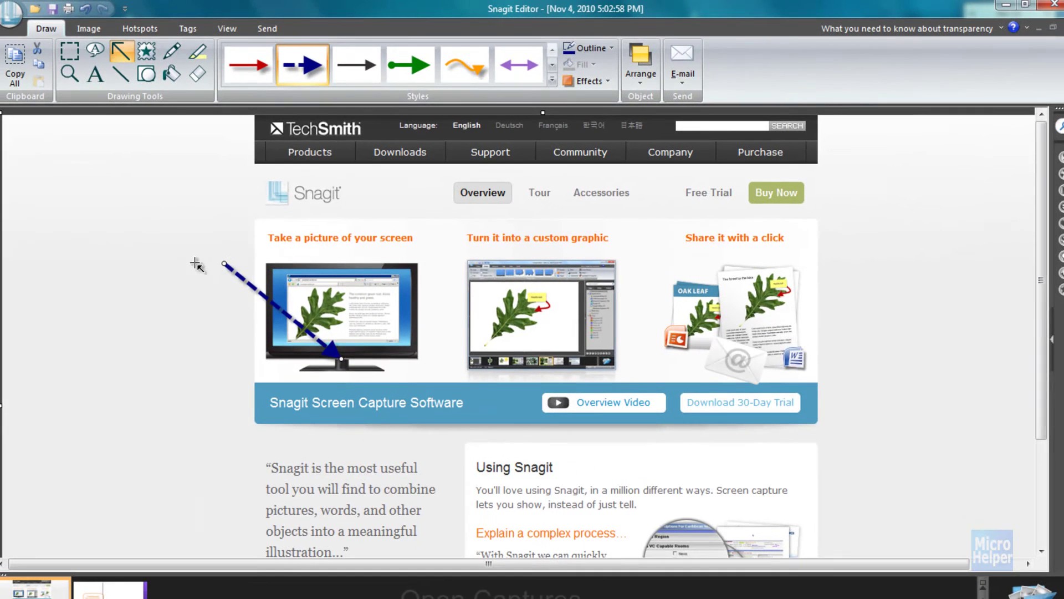
{"action": "left_click_drag", "start_coordinate": [125, 206], "coordinate": [179, 276]}
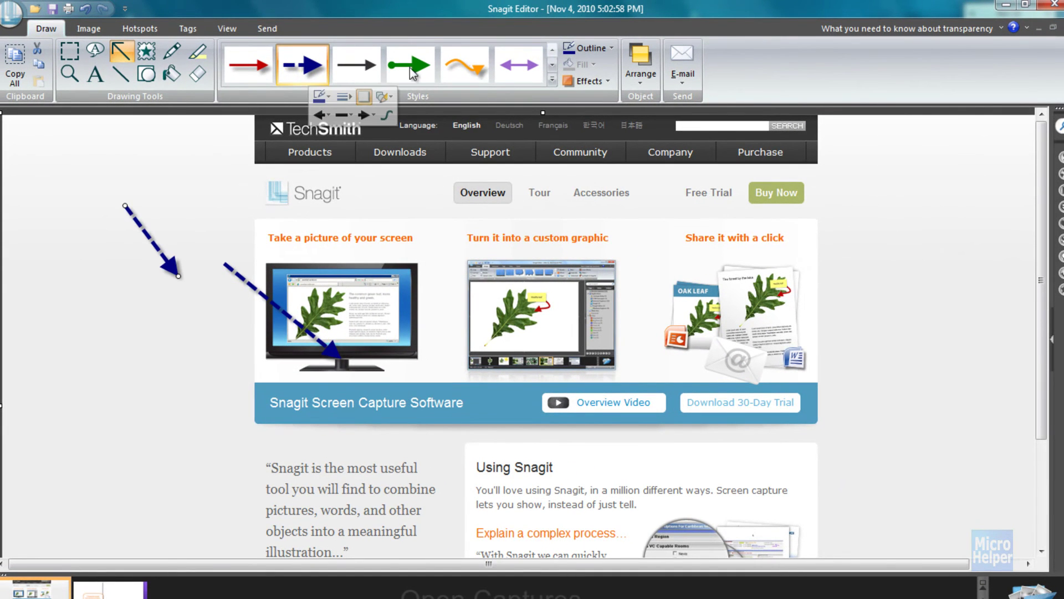
Add a green arrow to the monitor screen and a curved orange arrow at the right edge
{"action": "left_click", "coordinate": [424, 71]}
{"action": "left_click_drag", "start_coordinate": [60, 341], "coordinate": [297, 274]}
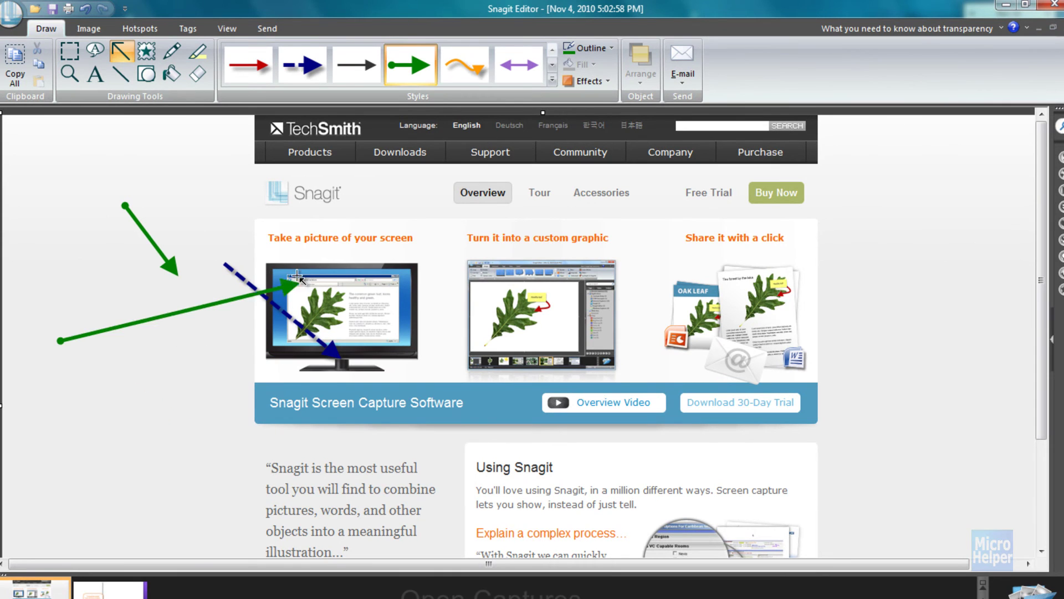
{"action": "left_click", "coordinate": [463, 71]}
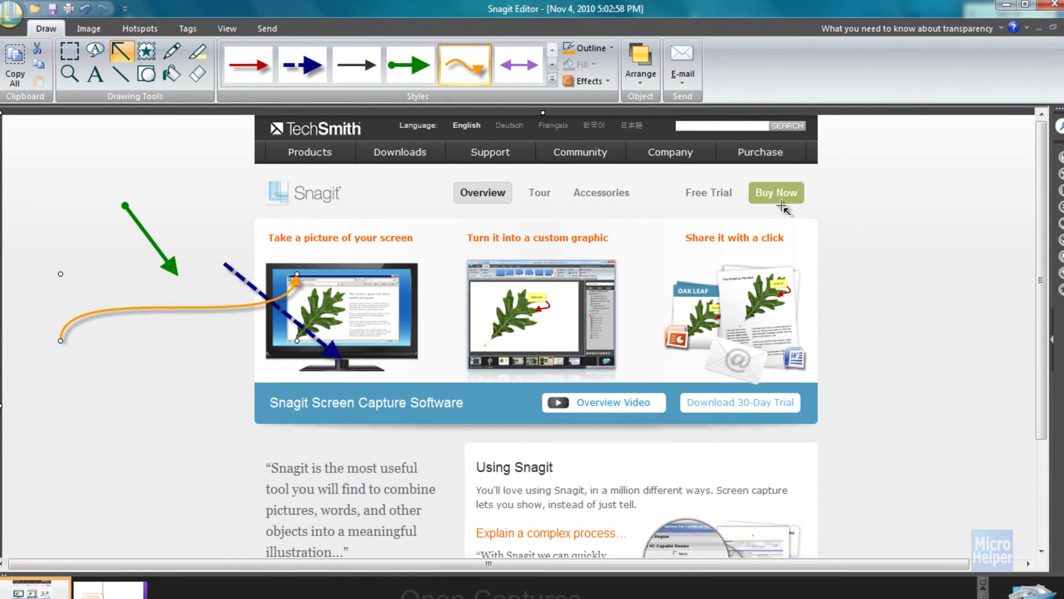
{"action": "mouse_move", "coordinate": [862, 188]}
{"action": "left_mouse_down"}
{"action": "mouse_move", "coordinate": [807, 224]}
{"action": "mouse_move", "coordinate": [934, 407]}
{"action": "mouse_move", "coordinate": [946, 383]}
{"action": "left_mouse_up"}
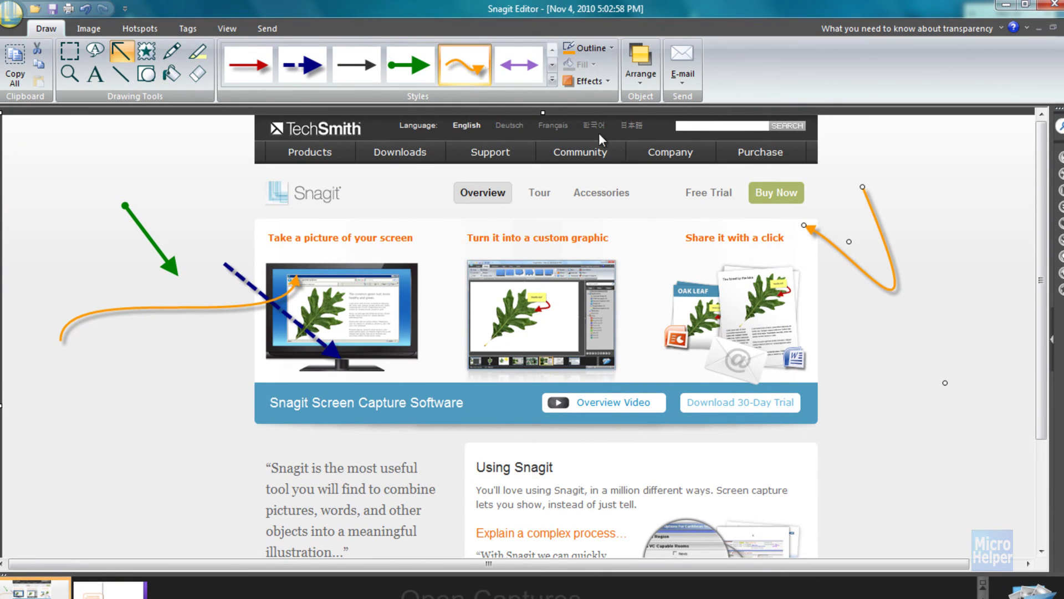
{"action": "left_click", "coordinate": [553, 80]}
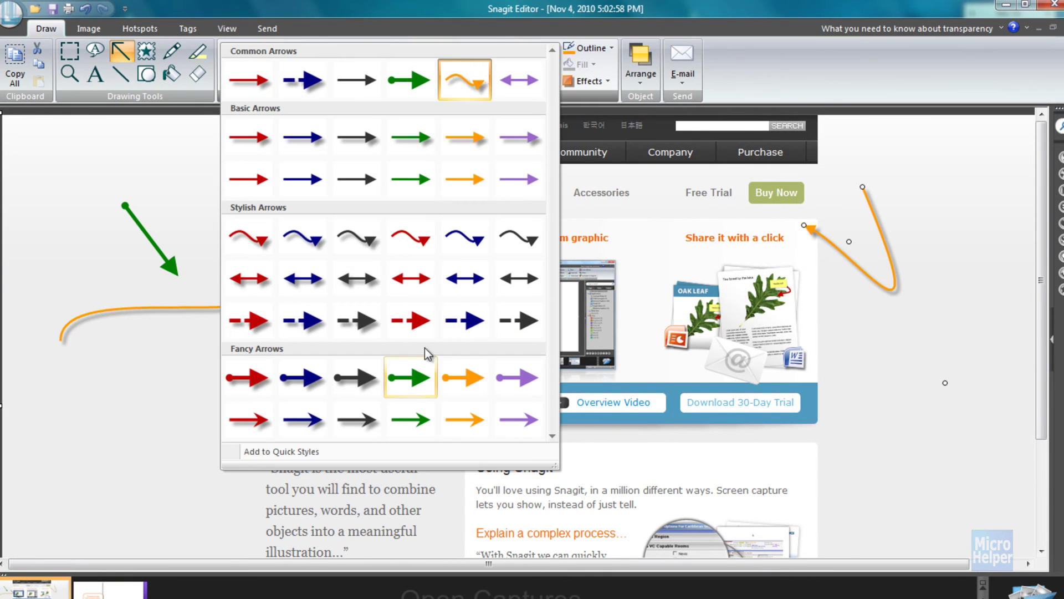
Close the expanded arrow styles gallery
{"action": "left_click", "coordinate": [147, 175]}
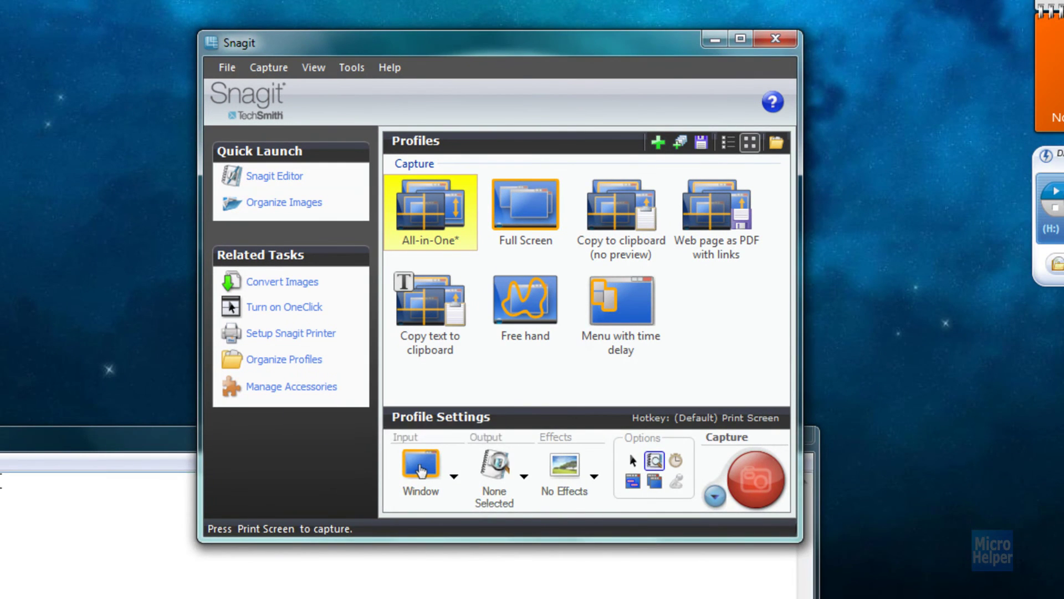
Move Notepad aside, then open and close Snagit's capture input type list
{"action": "mouse_move", "coordinate": [28, 433]}
{"action": "left_mouse_down"}
{"action": "mouse_move", "coordinate": [676, 99]}
{"action": "mouse_move", "coordinate": [668, 8]}
{"action": "left_mouse_up"}
{"action": "left_click", "coordinate": [409, 380]}
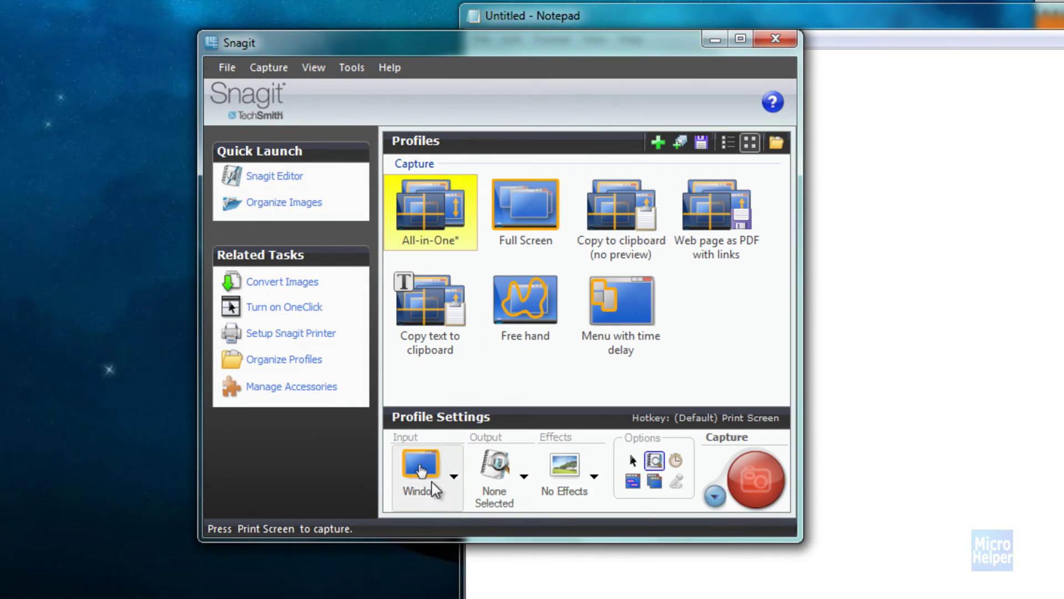
{"action": "left_click", "coordinate": [454, 475]}
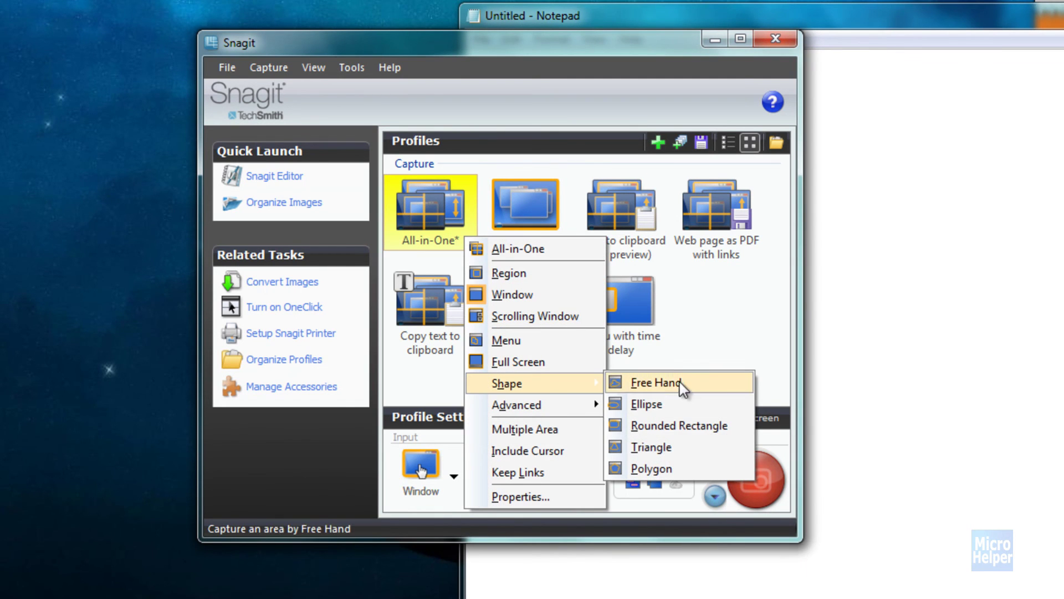
{"action": "mouse_move", "coordinate": [517, 404]}
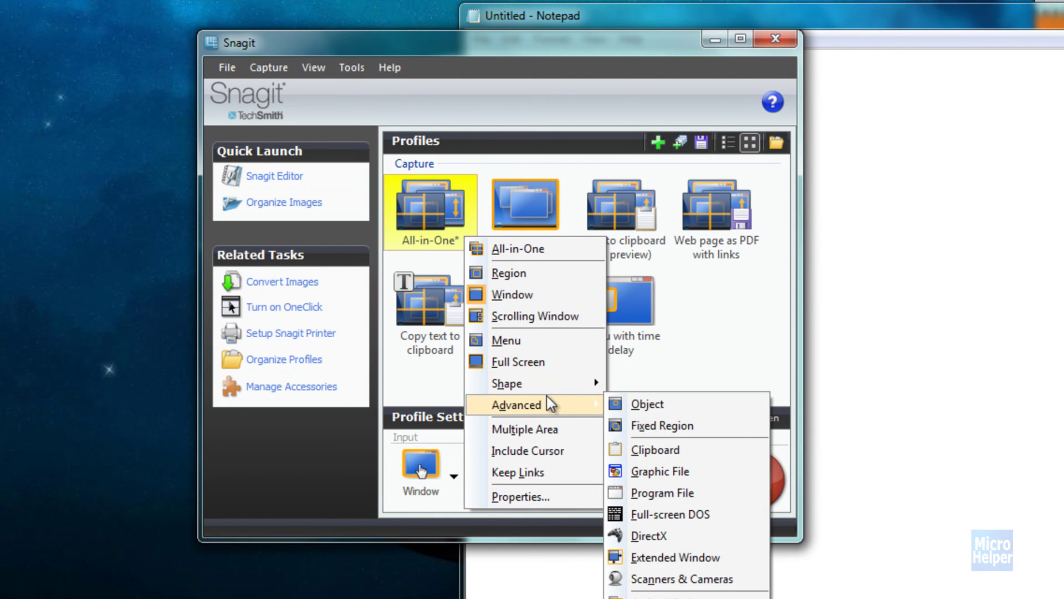
{"action": "left_click", "coordinate": [731, 364]}
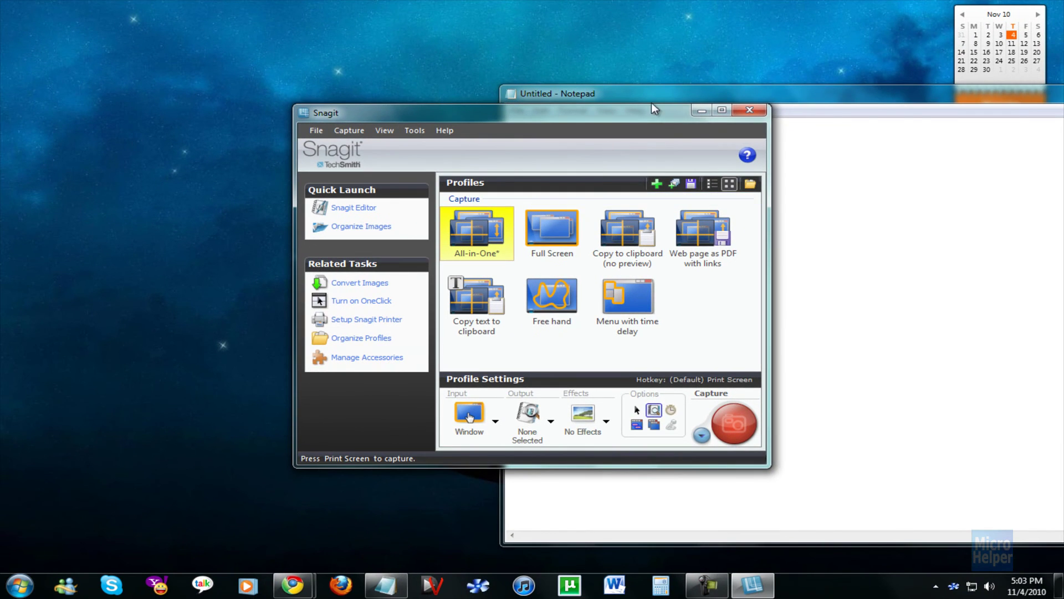
Close Notepad, send Snagit to the system tray, and restore the Chrome TechSmith page
{"action": "left_click", "coordinate": [663, 99]}
{"action": "left_click", "coordinate": [996, 82]}
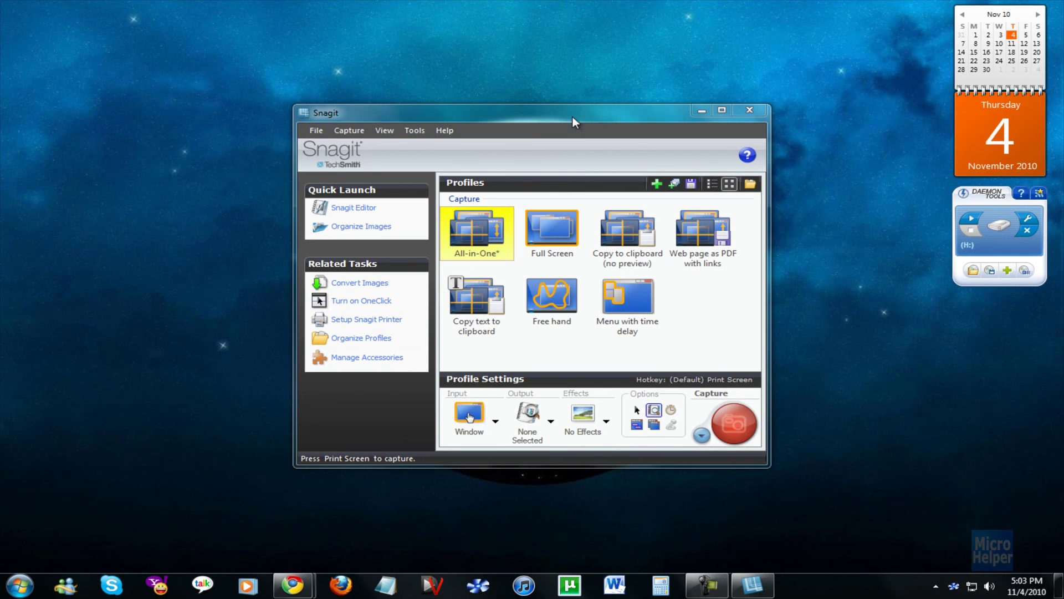
{"action": "left_click", "coordinate": [757, 111]}
{"action": "mouse_move", "coordinate": [291, 586]}
{"action": "left_click", "coordinate": [377, 513]}
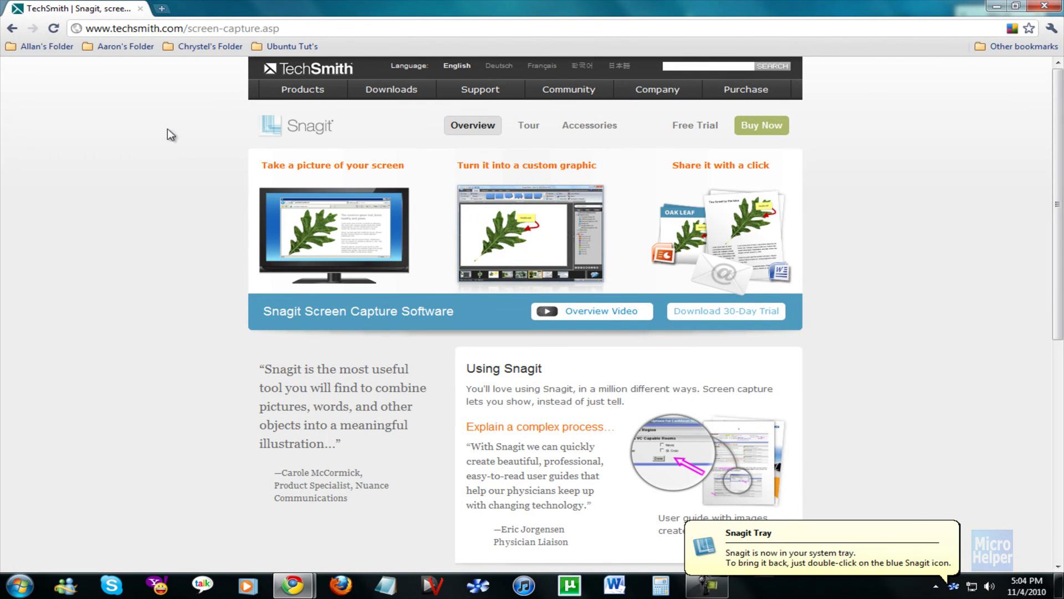